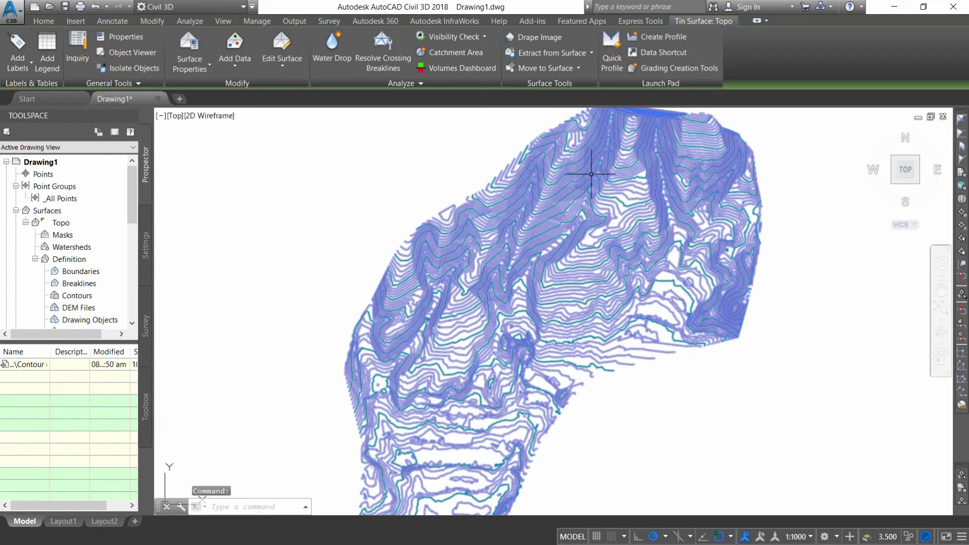
Turn on the Elevations component in the Topo surface style's display settings and apply it
right_click(541, 194)
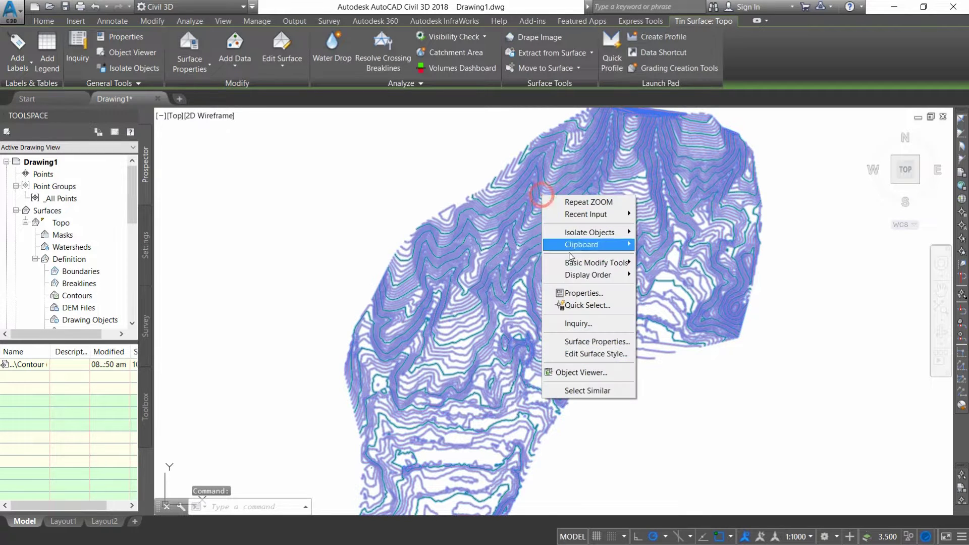
left_click(587, 356)
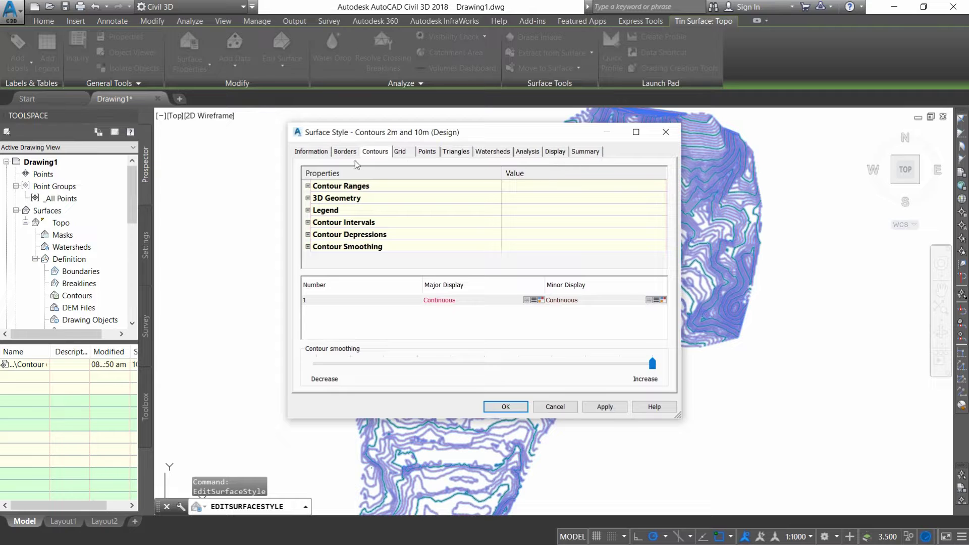
left_click(554, 157)
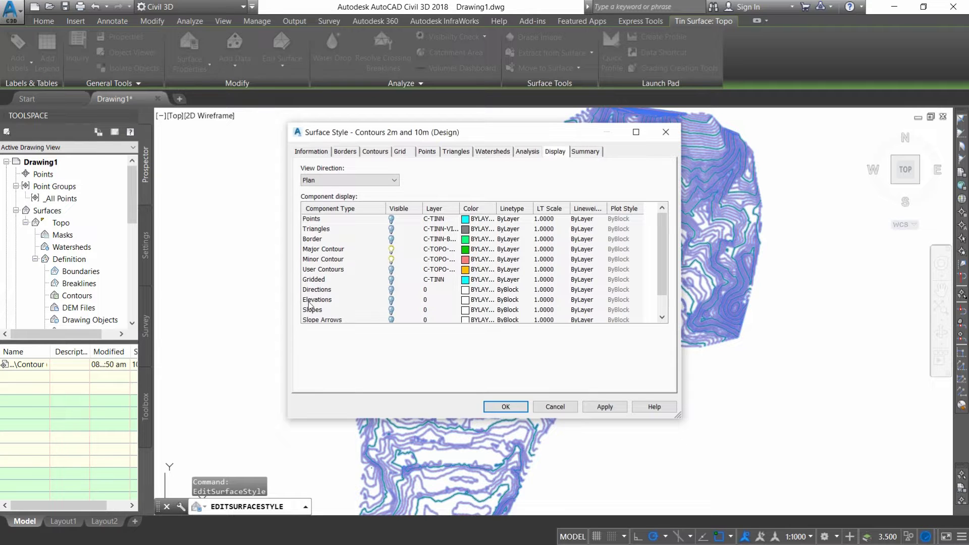
left_click(391, 301)
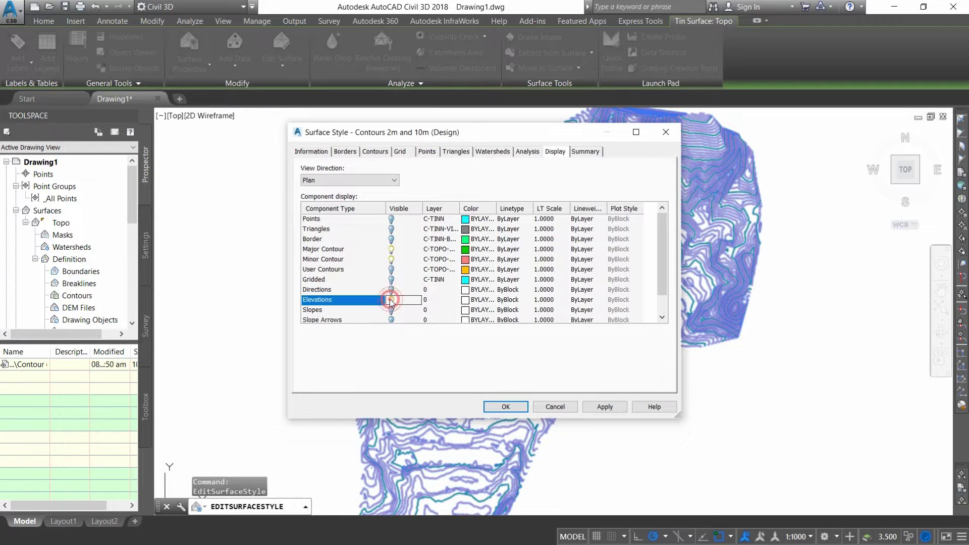
left_click(604, 407)
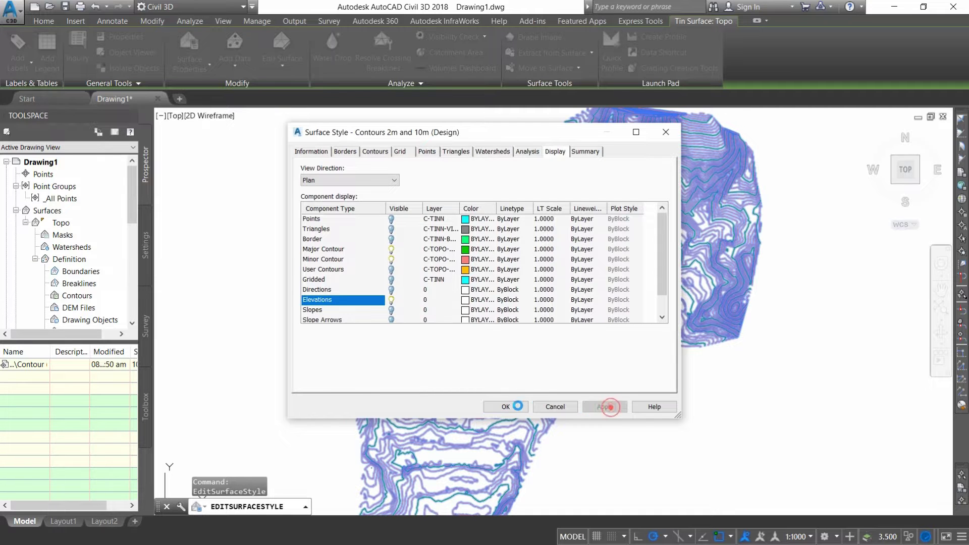
left_click(505, 407)
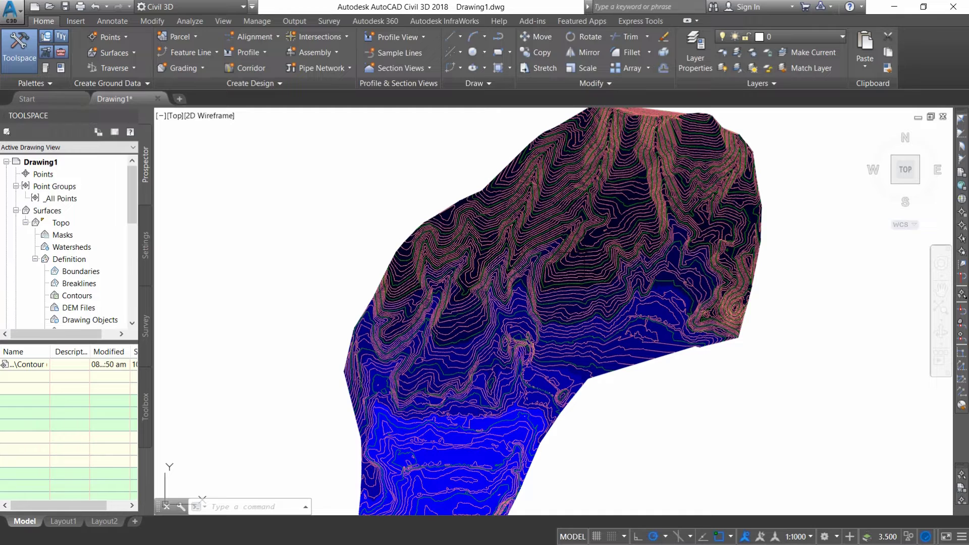
Open the Topo surface's Surface Properties on the Analysis tab, with the dialog fully visible
left_click(584, 253)
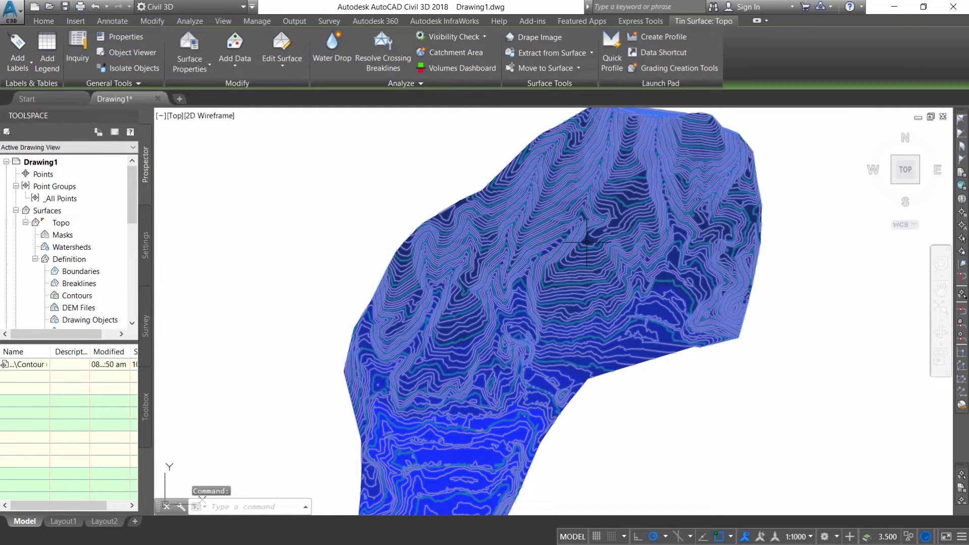
right_click(587, 242)
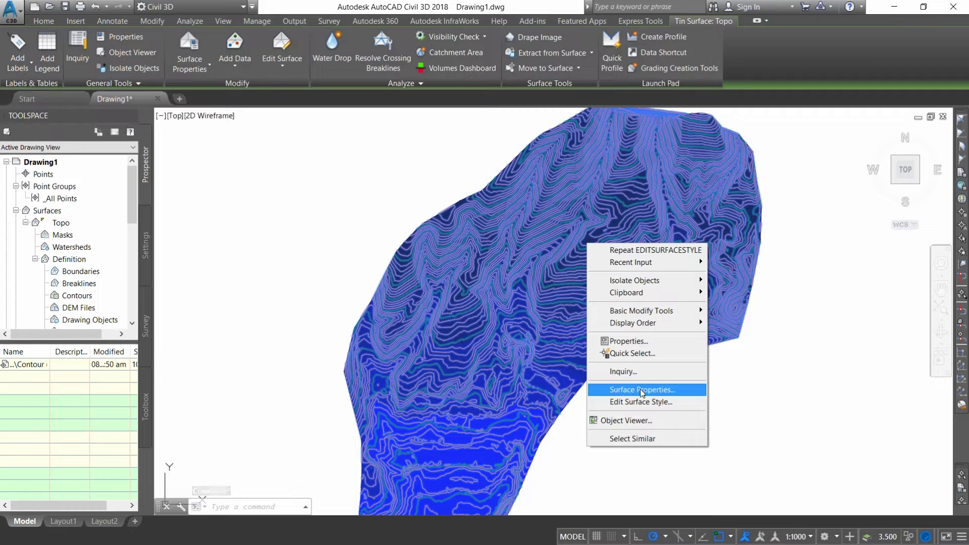
left_click(642, 391)
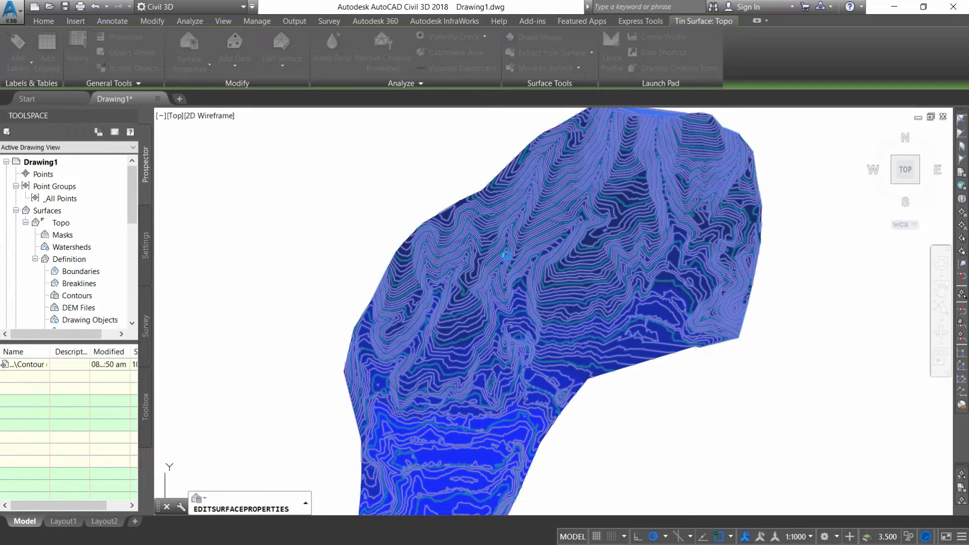
left_click_drag(411, 132, 304, 41)
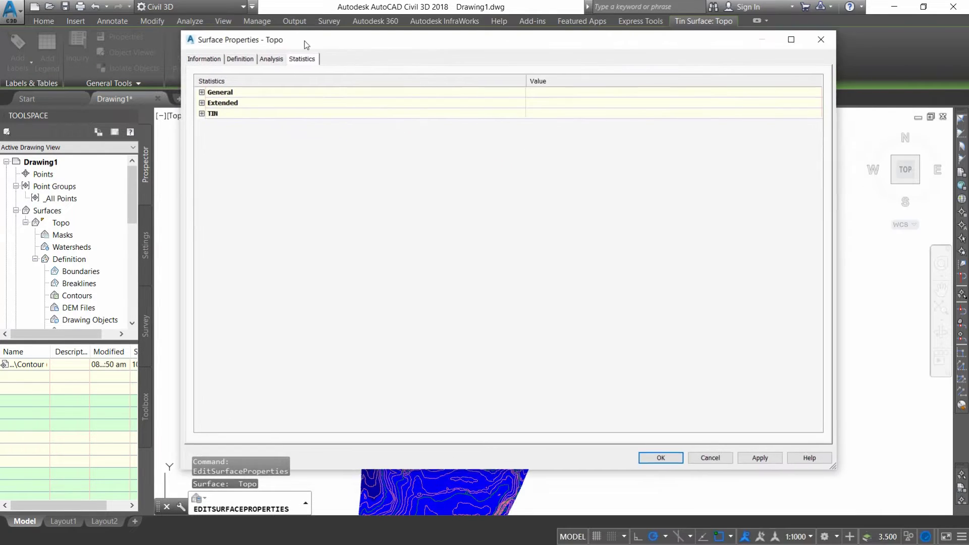
left_click(271, 59)
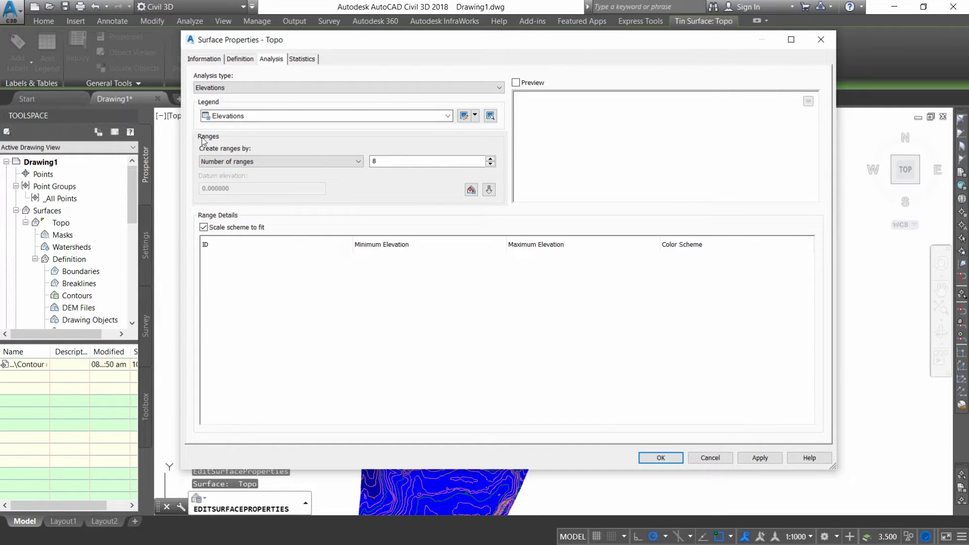
Run an 8-range elevation analysis spanning 1437.060m to 1610.150m, then start recolouring range 1
double_click(375, 162)
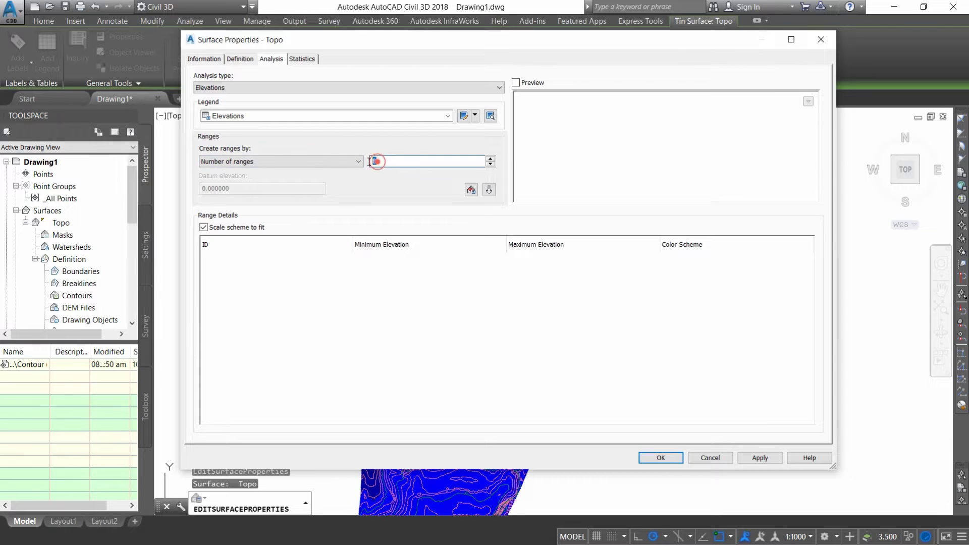
left_click(488, 190)
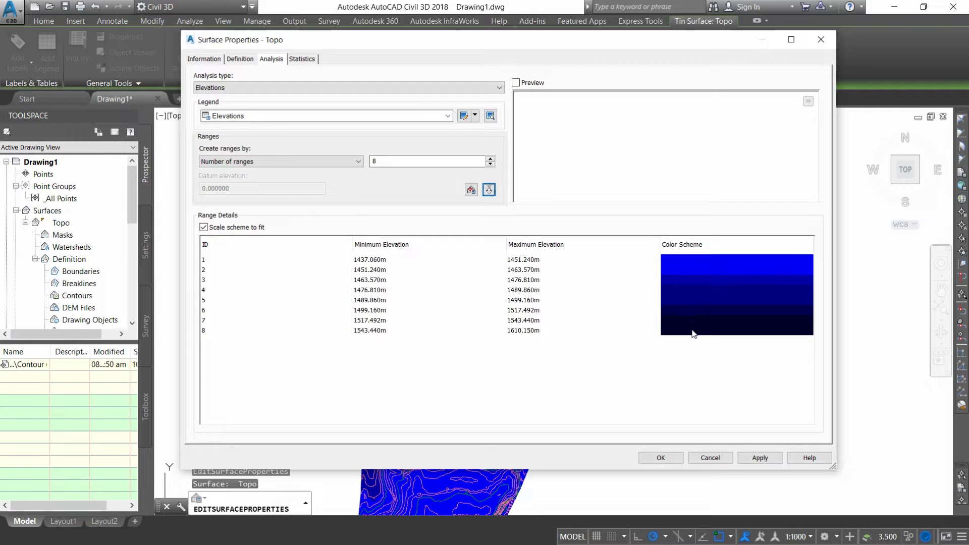
double_click(690, 264)
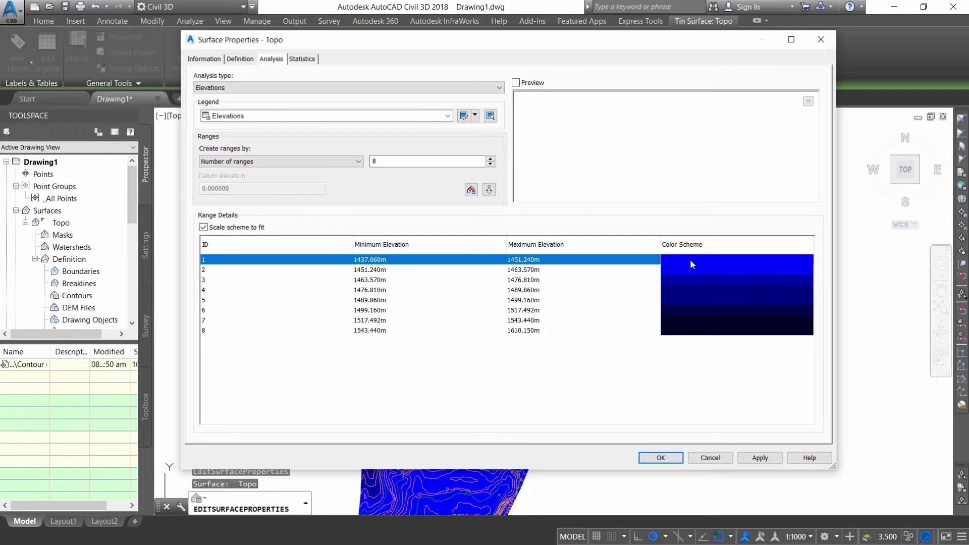
Colour elevation ranges 1–4 red, orange-red, orange and yellow
left_click_drag(755, 225, 329, 189)
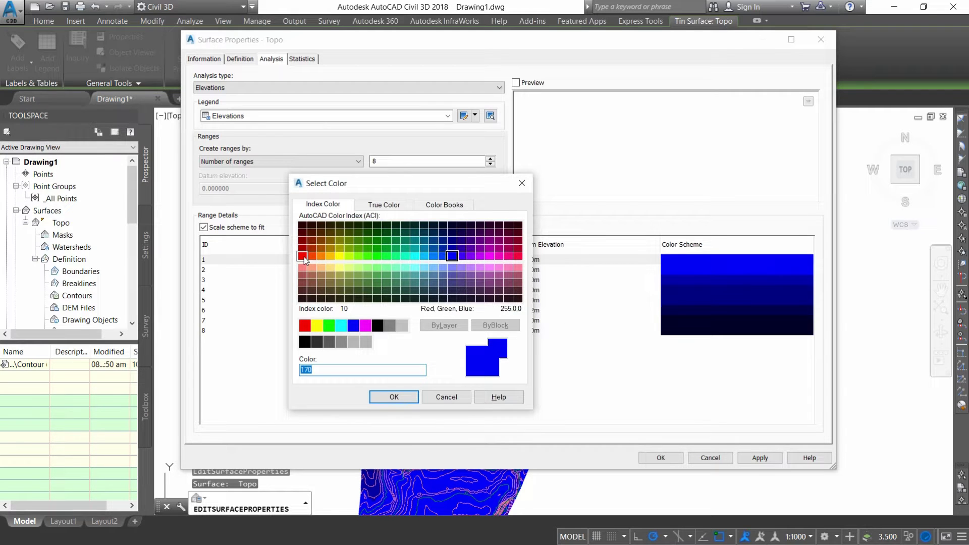
left_click_drag(384, 182, 638, 188)
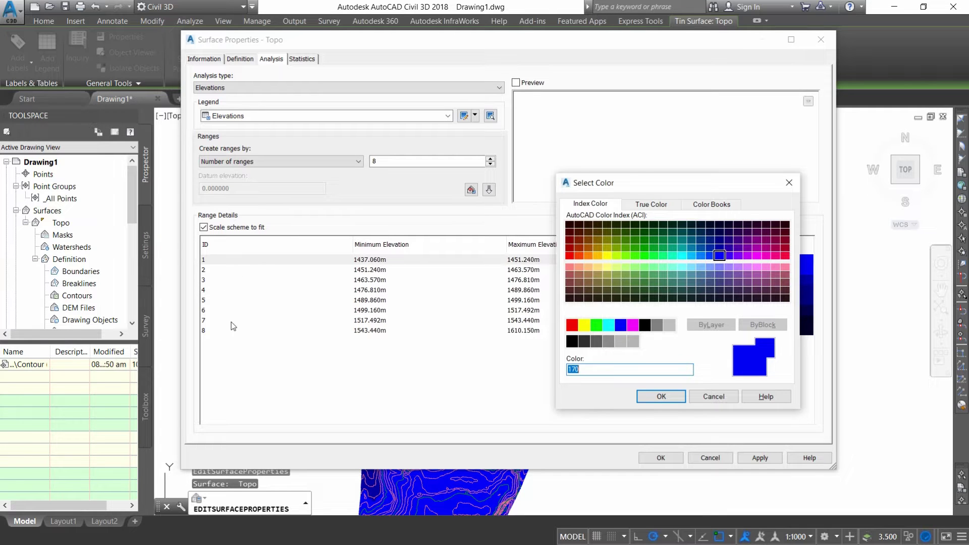
left_click_drag(643, 184, 303, 169)
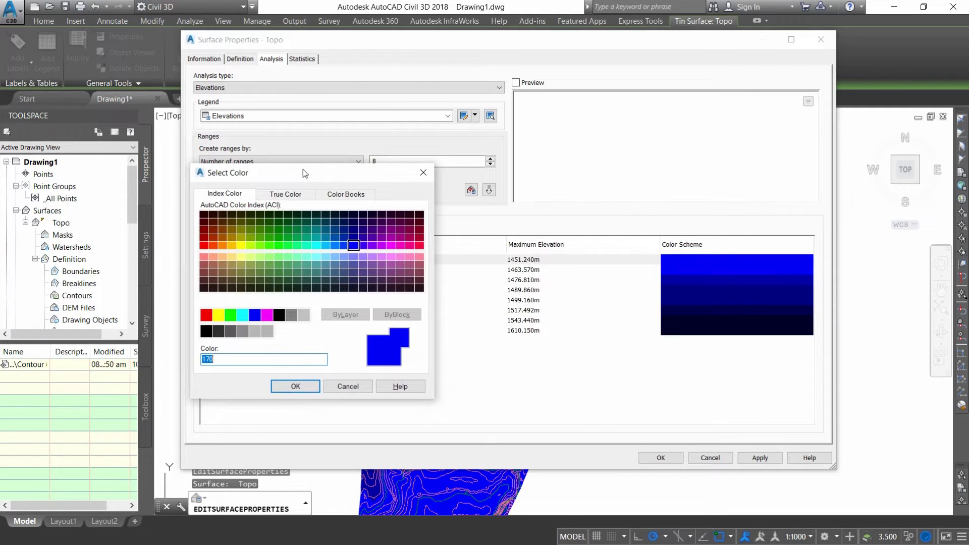
double_click(204, 247)
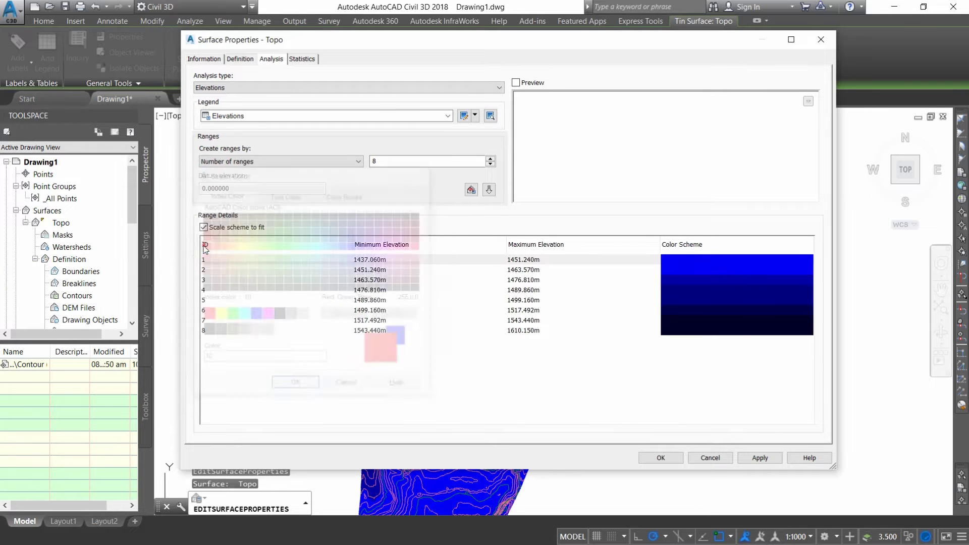
left_click(697, 269)
double_click(697, 269)
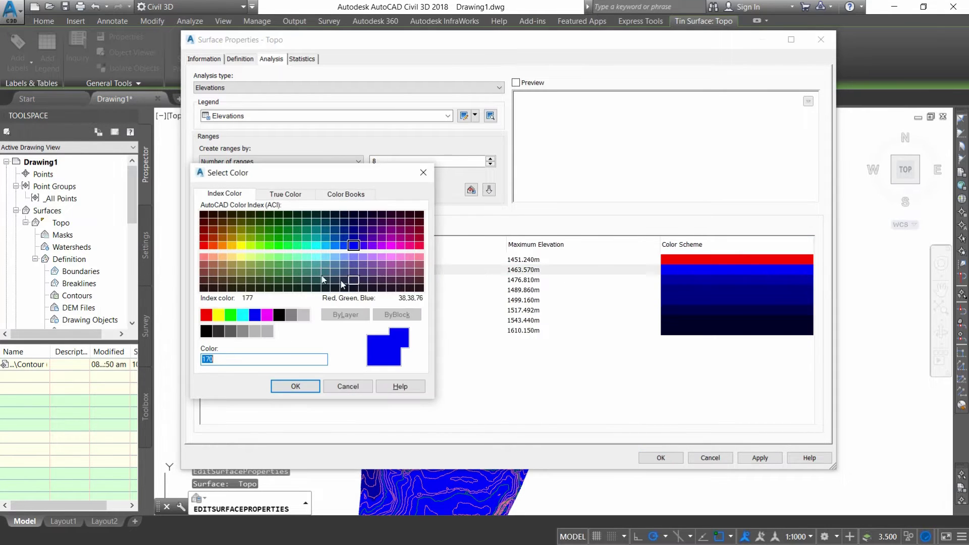
double_click(212, 244)
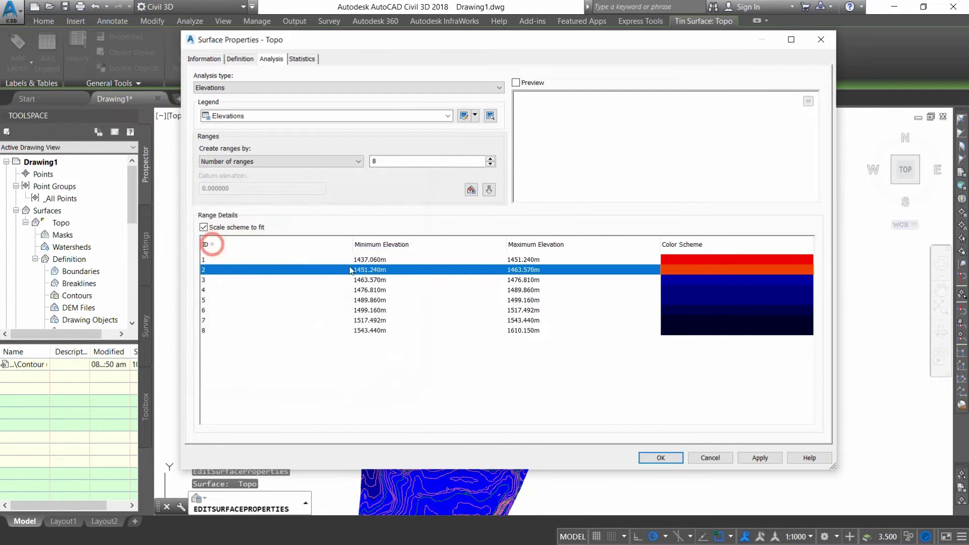
double_click(733, 280)
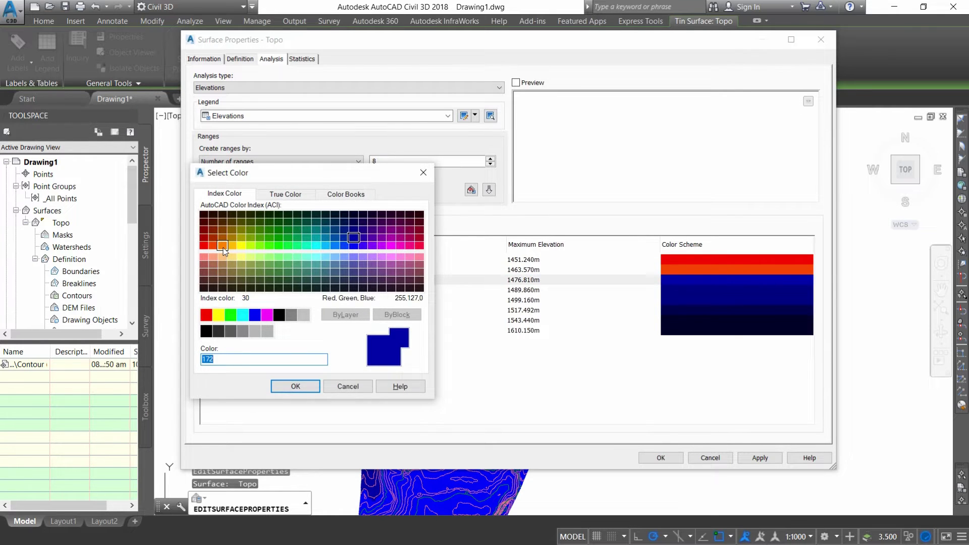
double_click(222, 246)
left_click(674, 290)
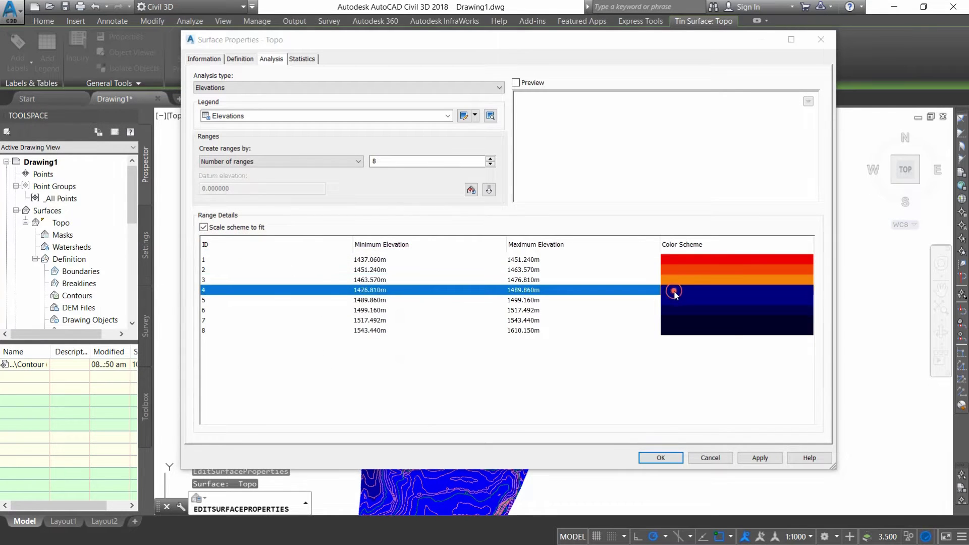
left_click(674, 291)
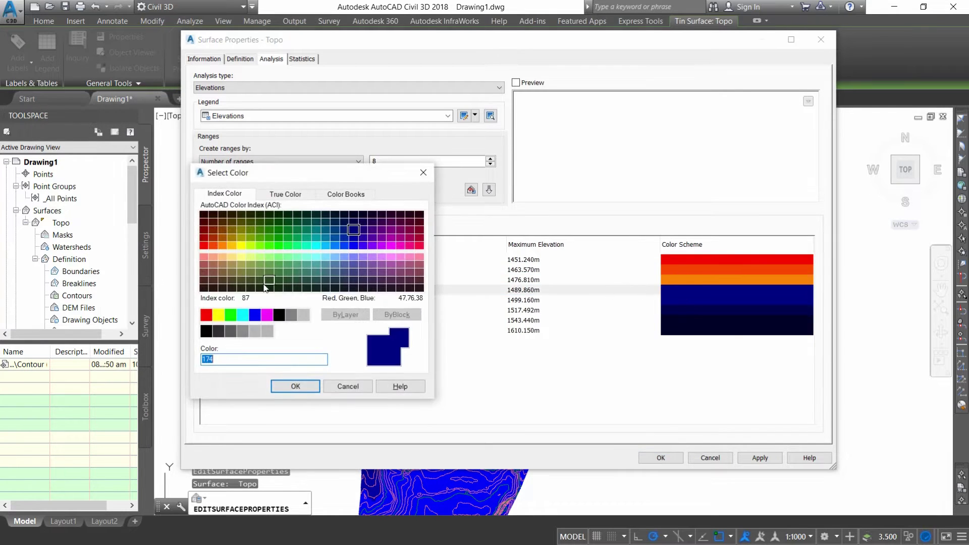
double_click(241, 247)
Colour ranges 5–8 from yellow-green to bright green and apply the colours
double_click(669, 301)
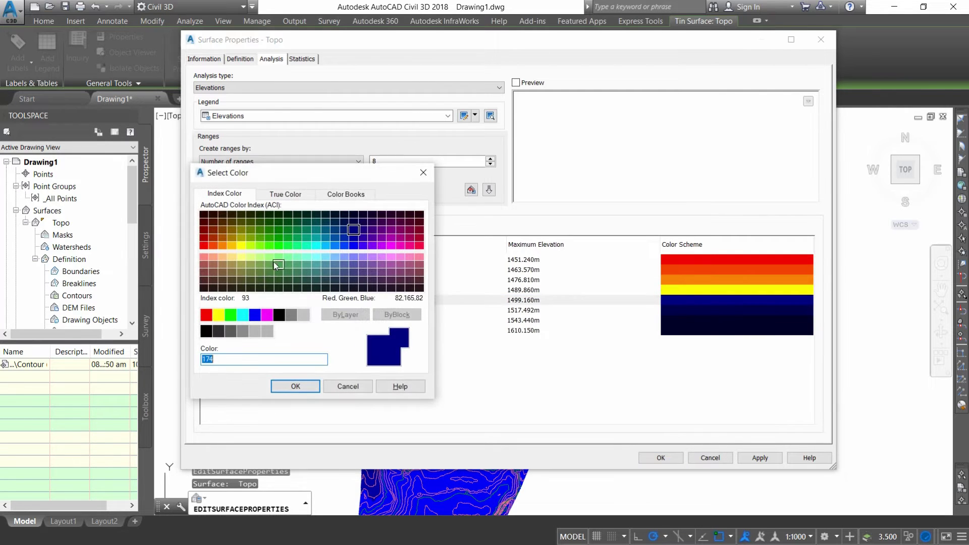
double_click(251, 246)
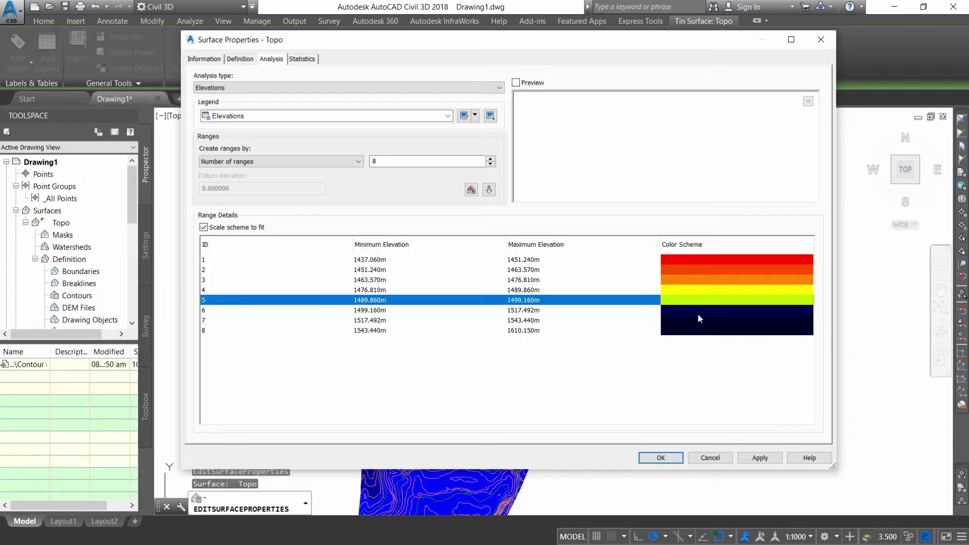
double_click(696, 311)
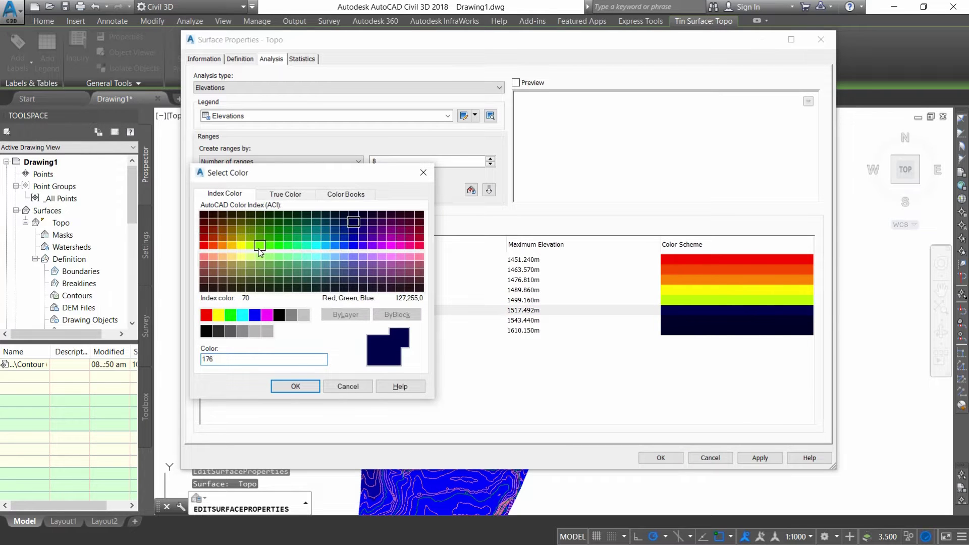
double_click(259, 247)
double_click(697, 322)
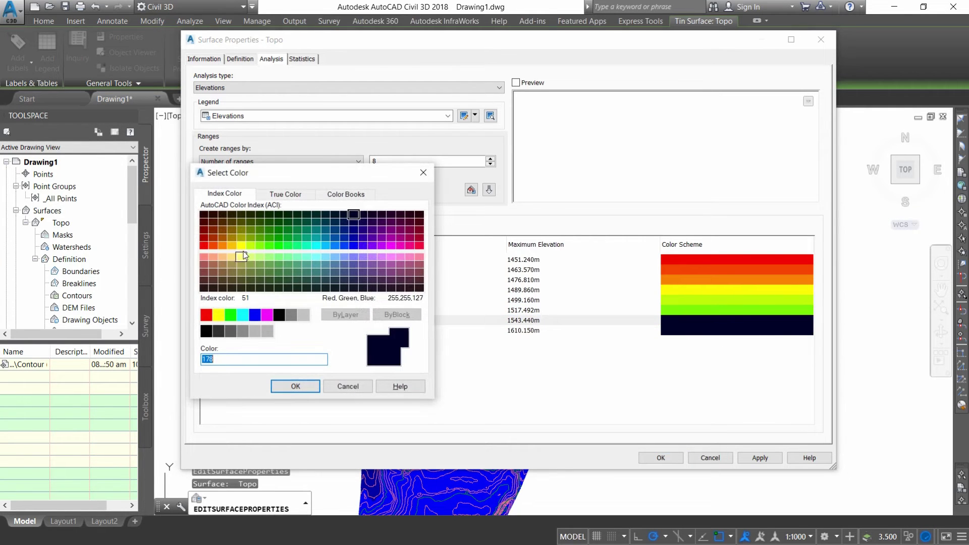
double_click(269, 247)
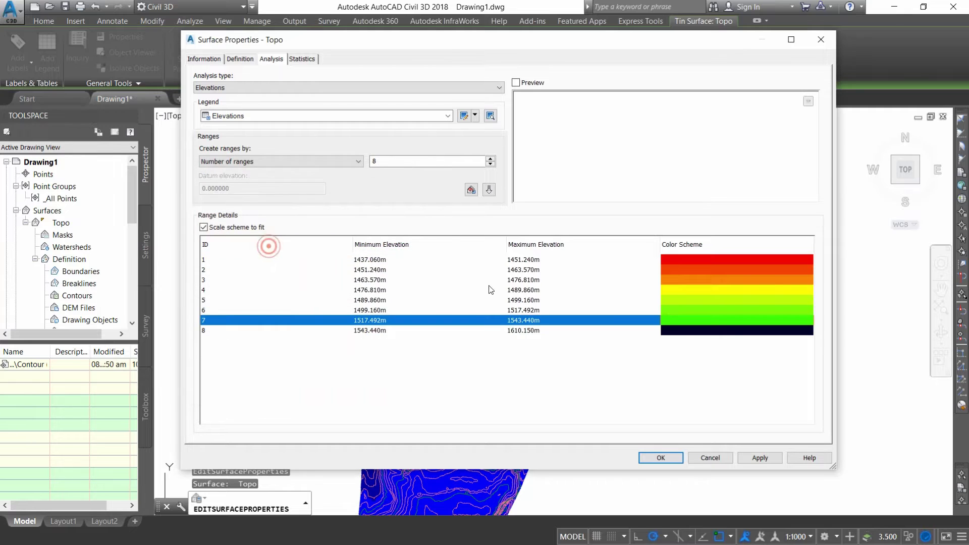
double_click(685, 330)
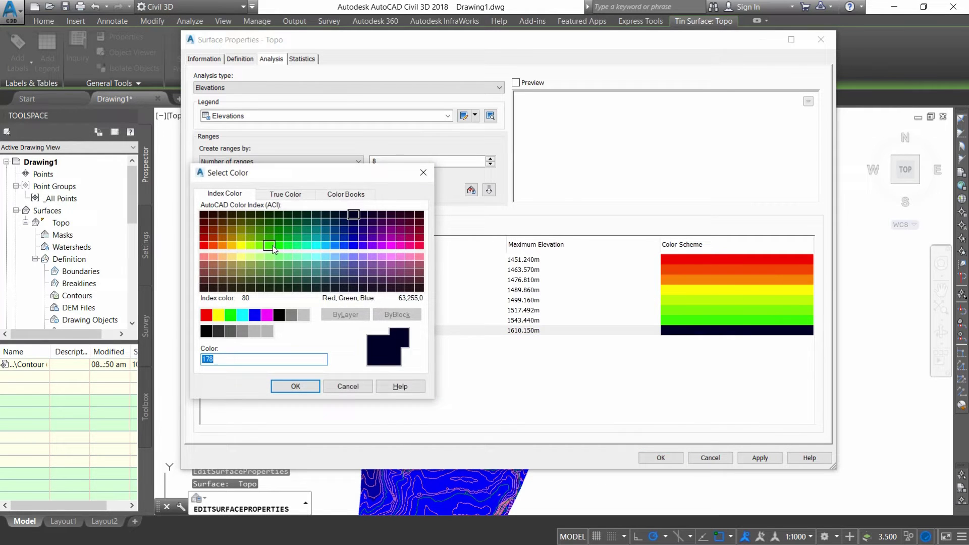
double_click(272, 247)
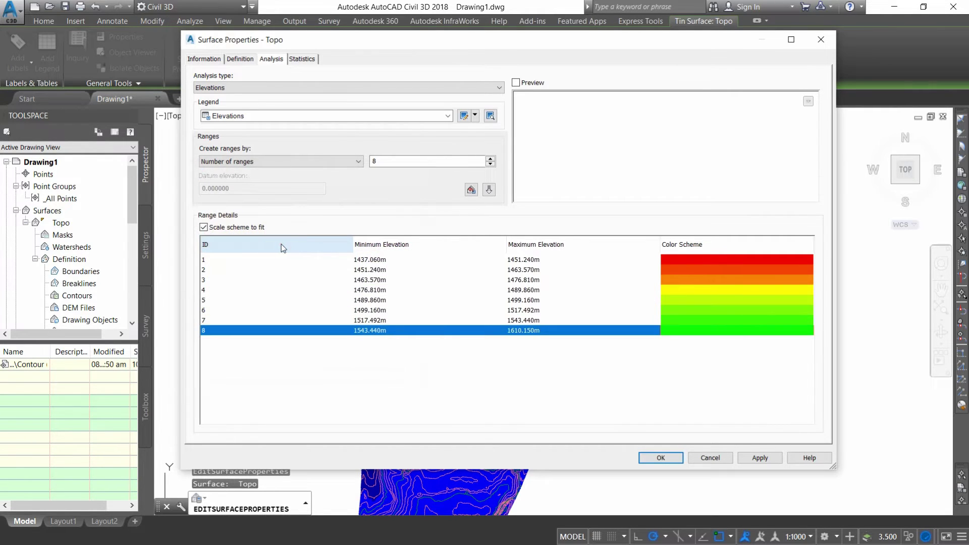
left_click(758, 459)
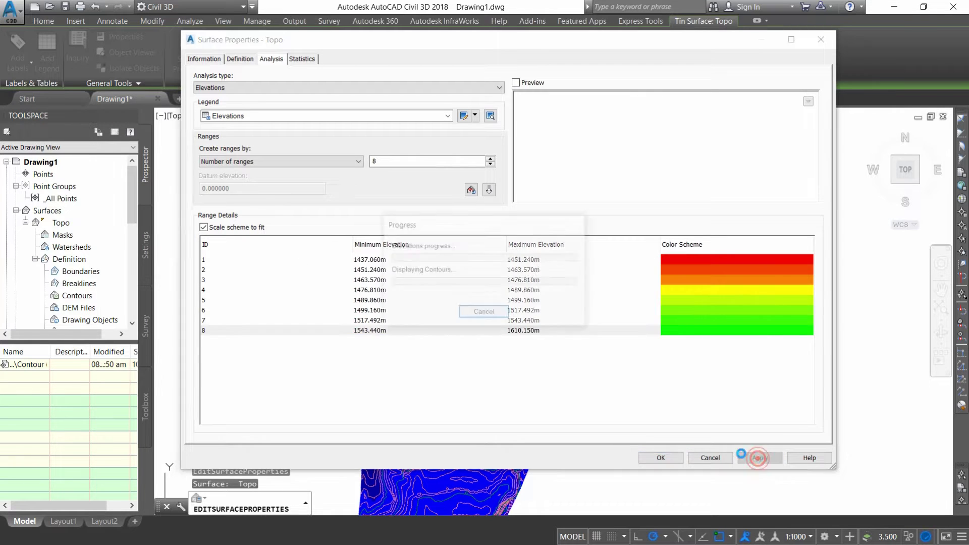
Close Surface Properties with OK and zoom to view the red-to-green shaded surface
left_click(658, 458)
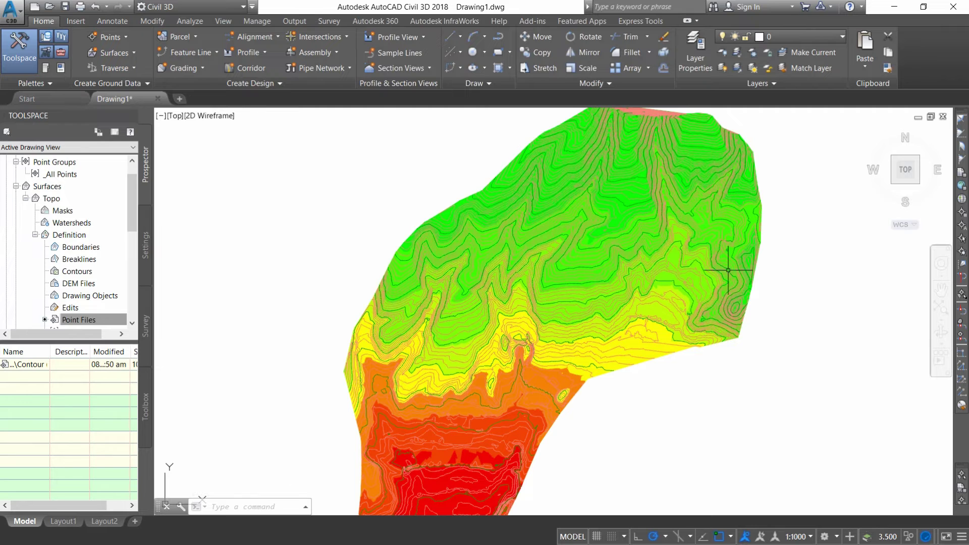
scroll(725, 267, "down", 2)
scroll(754, 233, "up", 2)
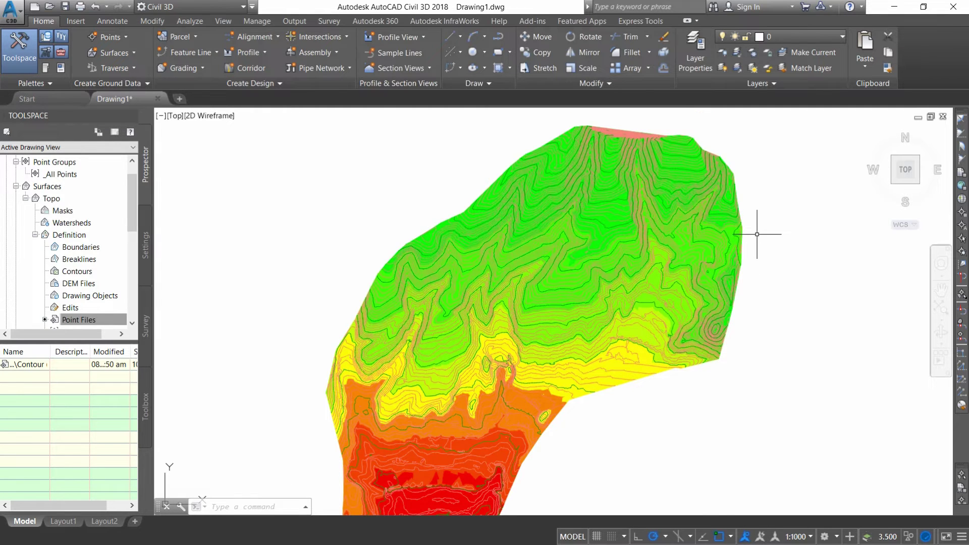
scroll(598, 198, "down", 2)
scroll(618, 243, "up", 2)
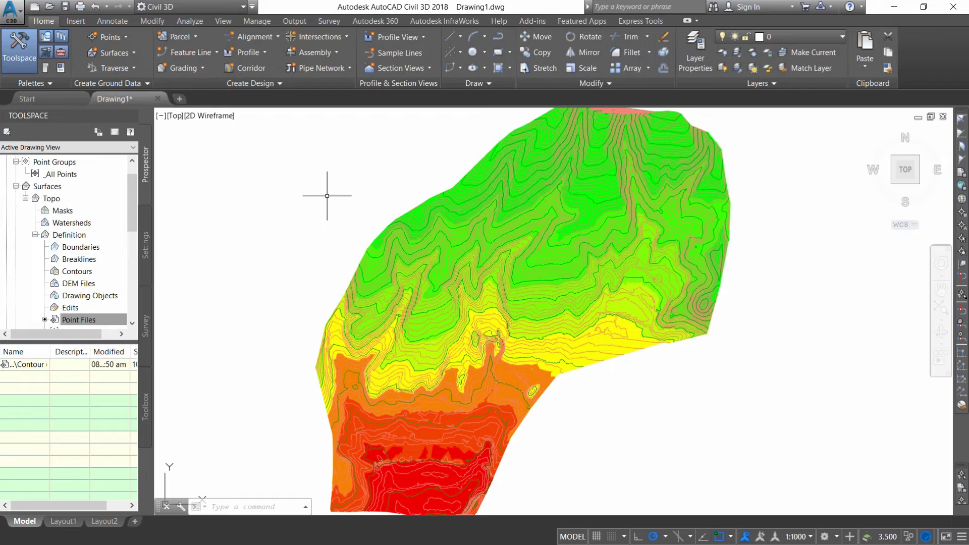
left_click(112, 21)
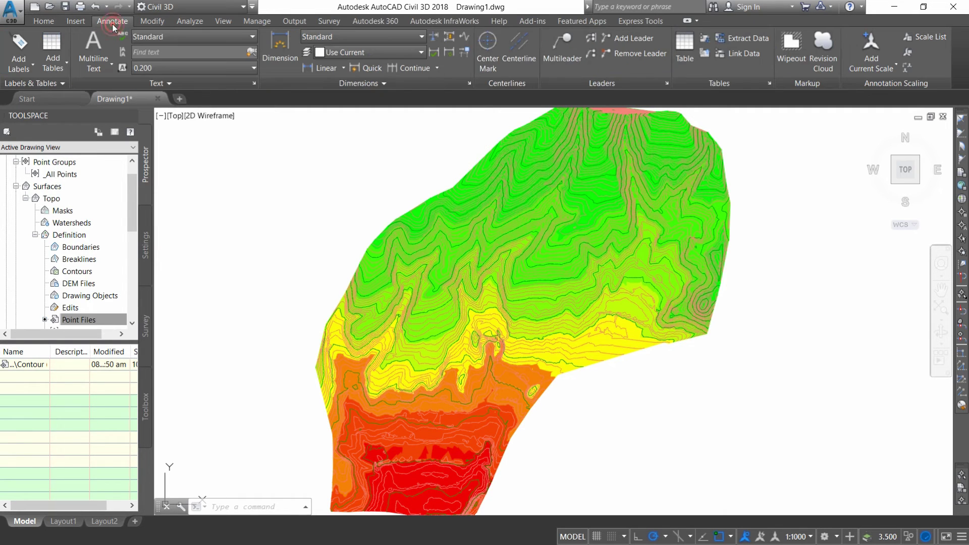
Add a dynamic Elevations surface legend table for the Topo surface beside it
left_click(58, 70)
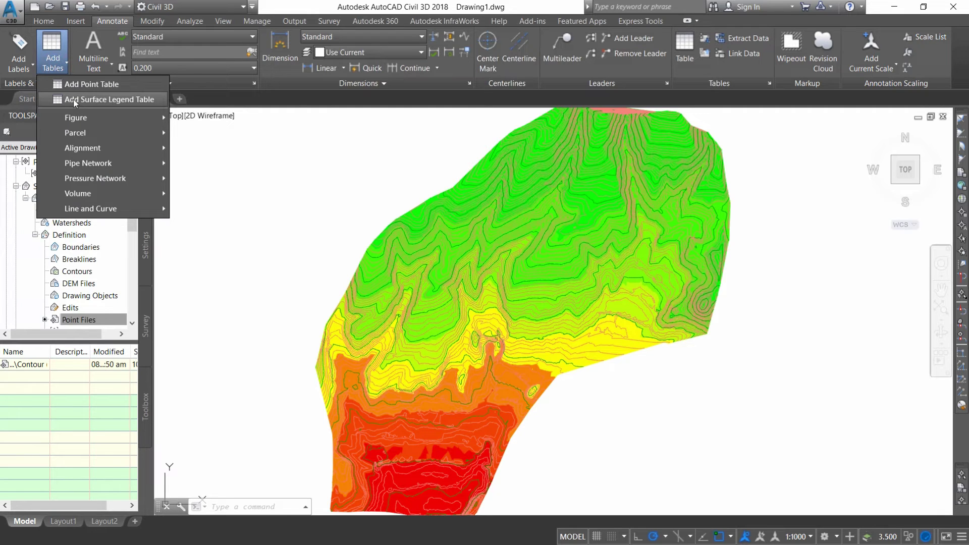
left_click(81, 100)
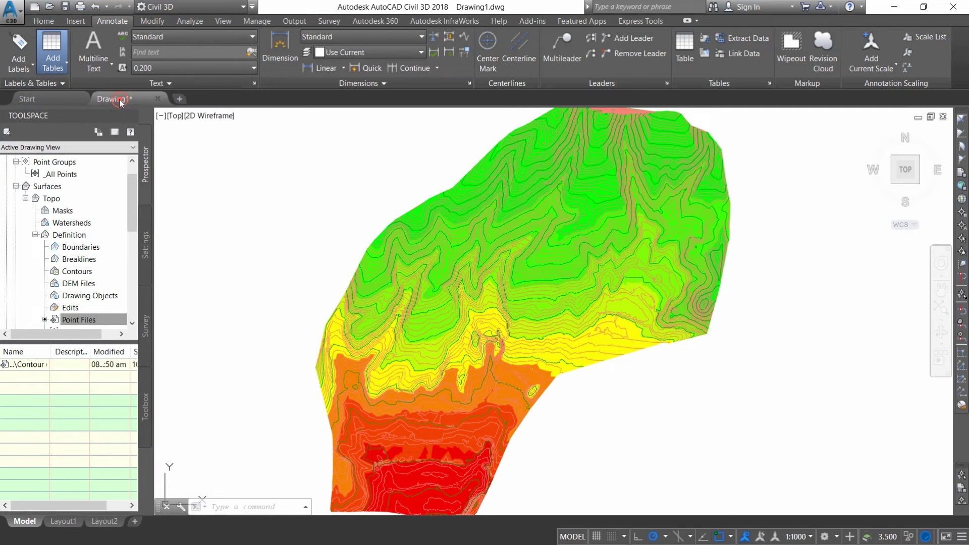
mouse_move(278, 146)
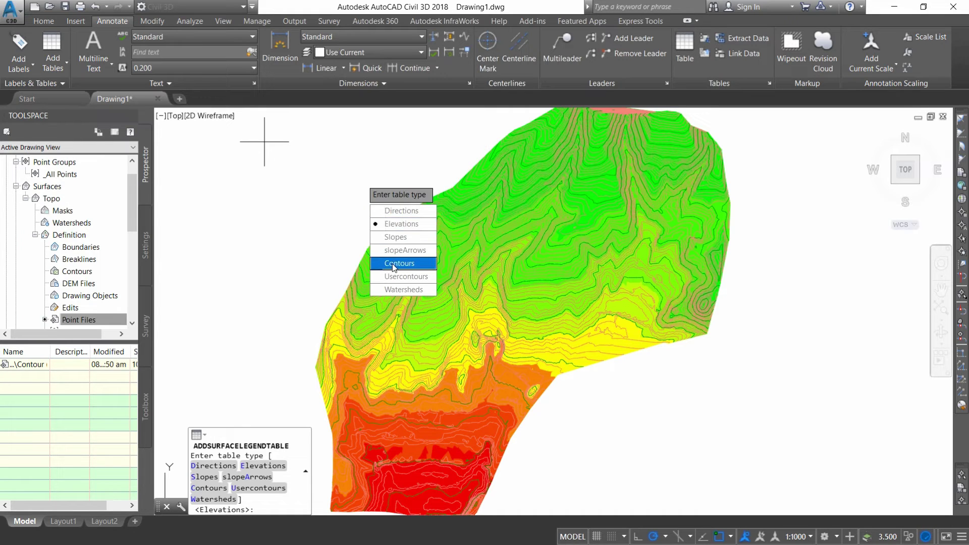
left_click(408, 227)
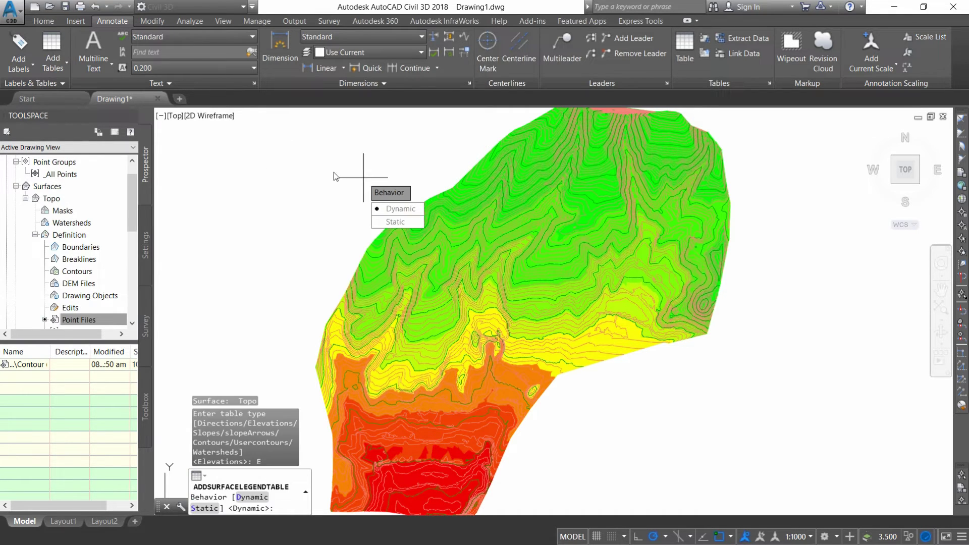
left_click(398, 209)
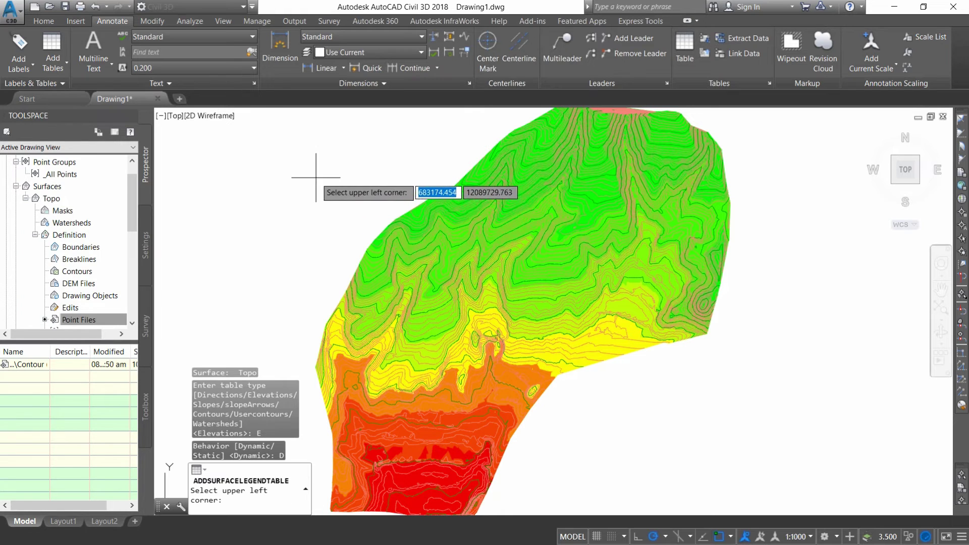
left_click(566, 392)
Set the annotation scale to 1:2500 so the Elevations legend table appears larger
scroll(562, 403, "up", 5)
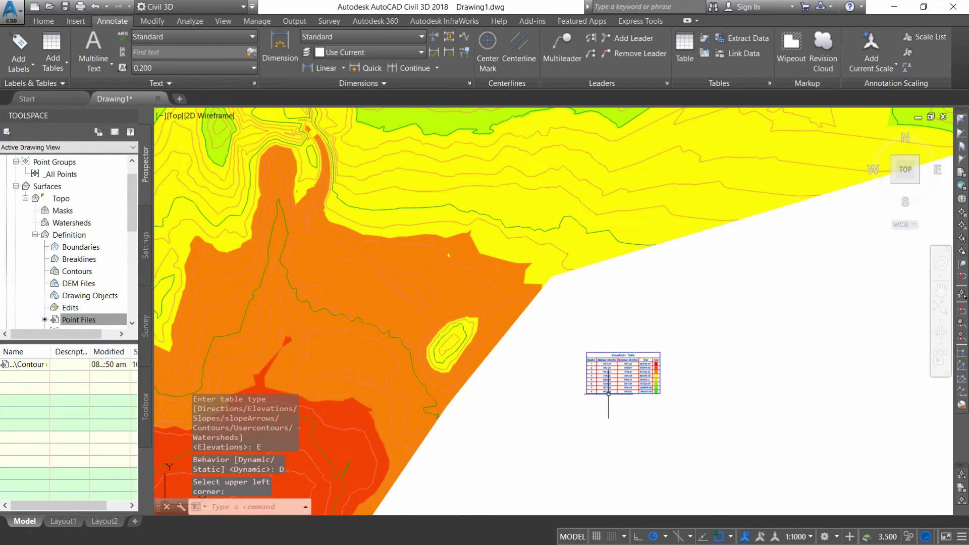
scroll(601, 368, "up", 8)
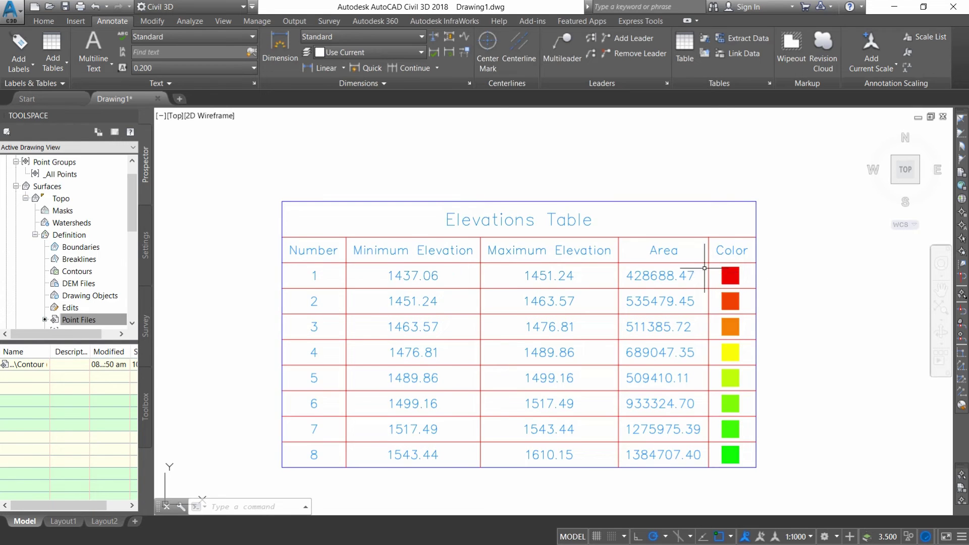
scroll(636, 343, "down", 5)
scroll(637, 342, "down", 4)
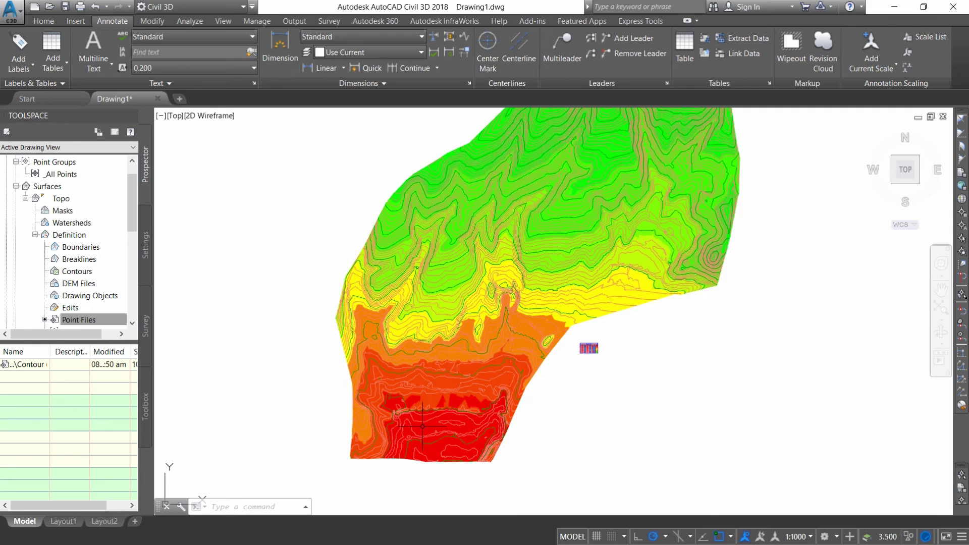
scroll(580, 348, "up", 7)
scroll(578, 354, "up", 5)
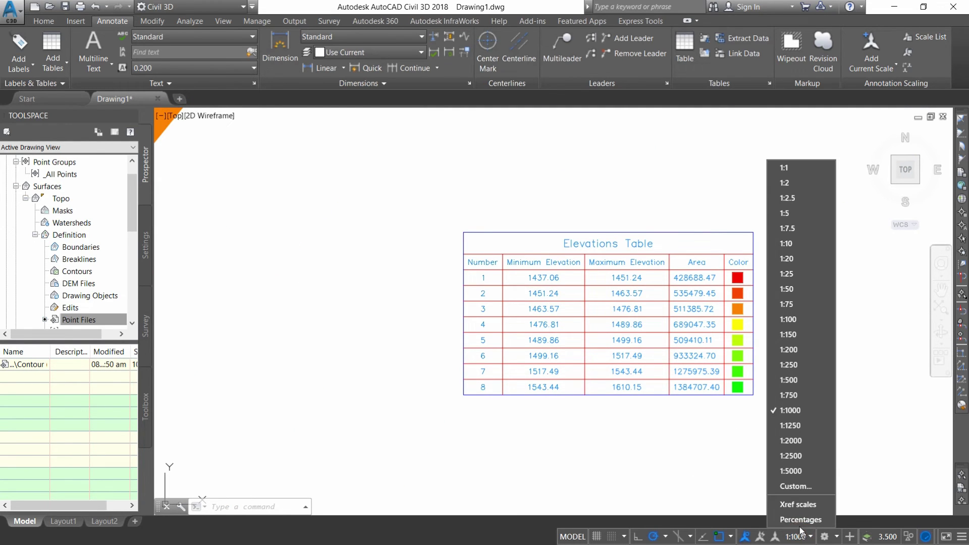
left_click(791, 456)
scroll(580, 309, "down", 6)
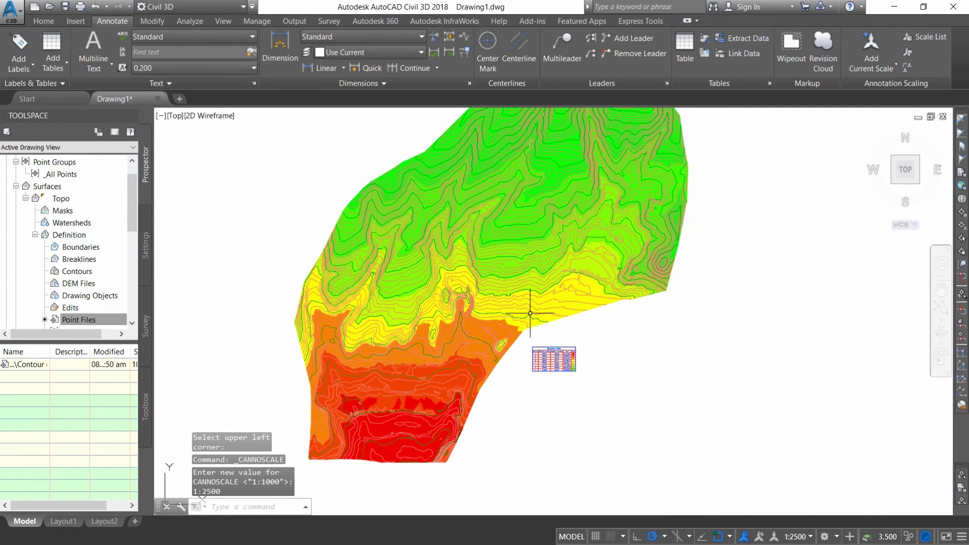
scroll(528, 318, "down", 2)
scroll(527, 308, "up", 2)
scroll(408, 220, "down", 1)
scroll(443, 258, "up", 2)
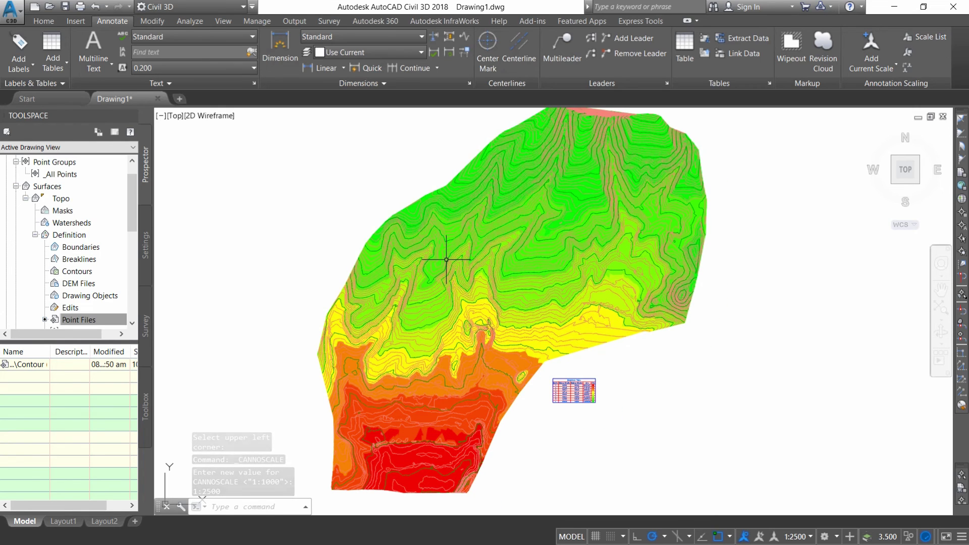